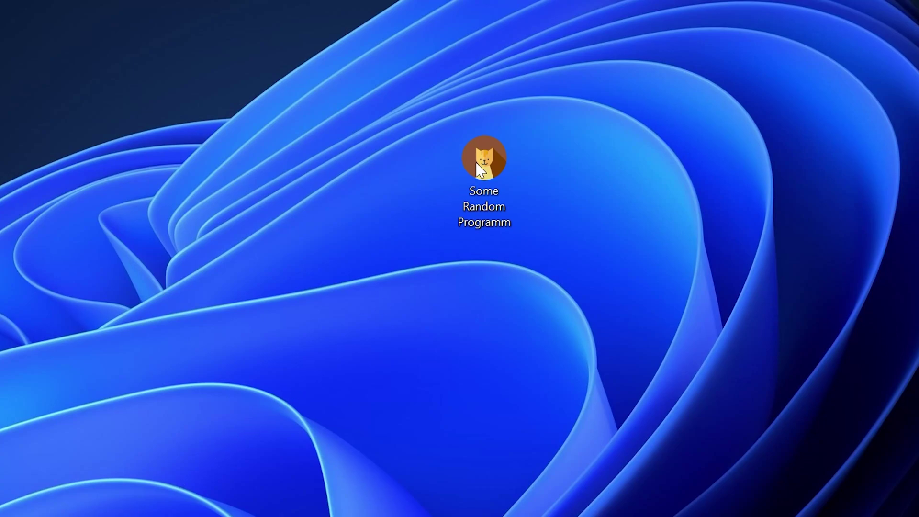
Step: Launch Some Random Programm, which reports missing api-ms-win-appmodel-state-l1-1-0.dll
{"action": "double_click", "coordinate": [495, 159]}
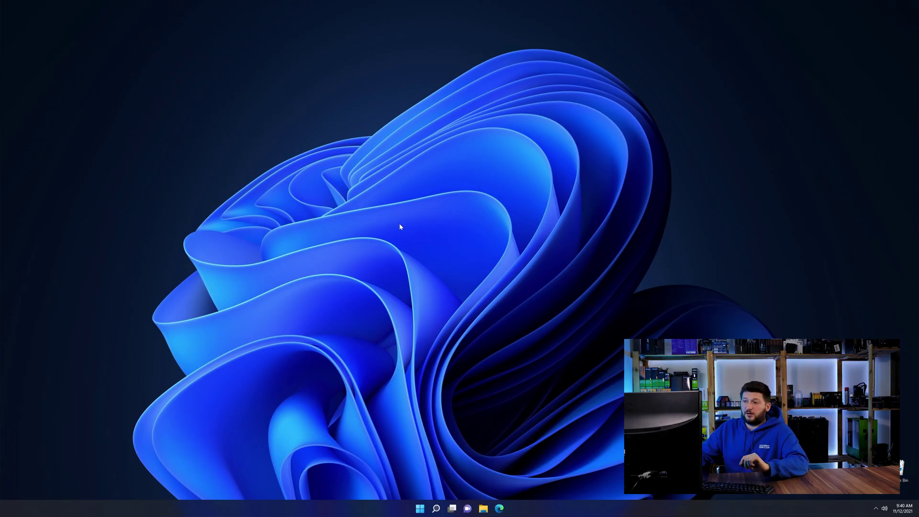
Step: Get the 32-bit and 64-bit DLL zips in Edge and open one from Downloads
{"action": "left_click", "coordinate": [499, 508]}
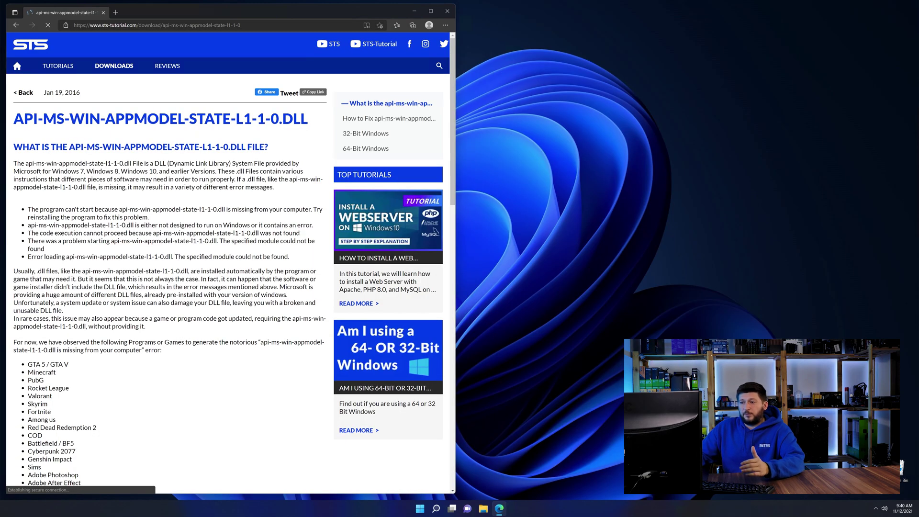
{"action": "scroll", "coordinate": [169, 262], "scroll_direction": "down", "scroll_amount": 5}
{"action": "scroll", "coordinate": [168, 261], "scroll_direction": "down", "scroll_amount": 5}
{"action": "scroll", "coordinate": [168, 262], "scroll_direction": "down", "scroll_amount": 5}
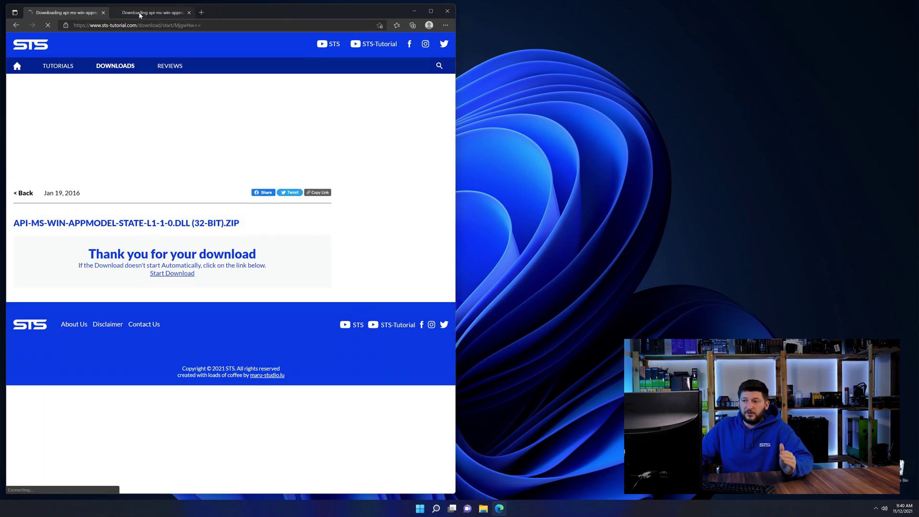
{"action": "key", "text": "ctrl+Tab"}
{"action": "left_click", "coordinate": [172, 228]}
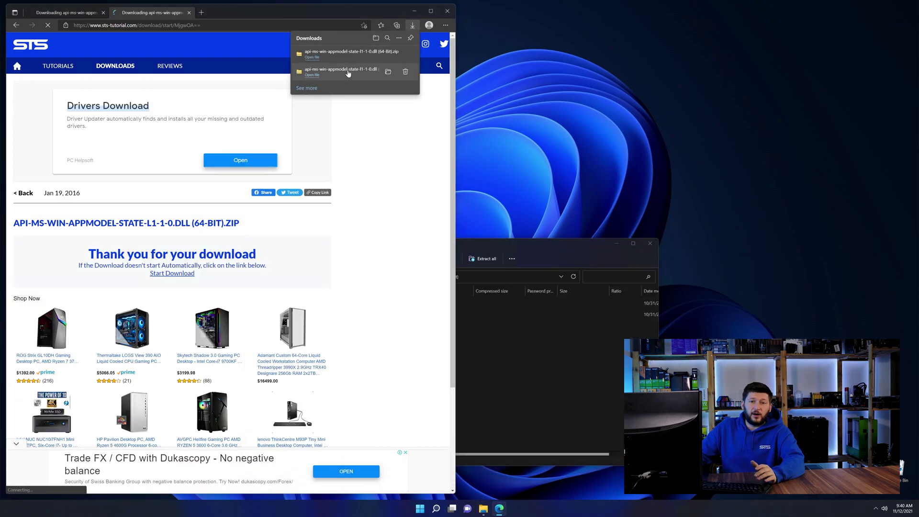
{"action": "left_click", "coordinate": [349, 68]}
Step: Open the second zip, place the 32-bit and 64-bit windows side by side, and open their DLL folders
{"action": "left_click", "coordinate": [414, 13]}
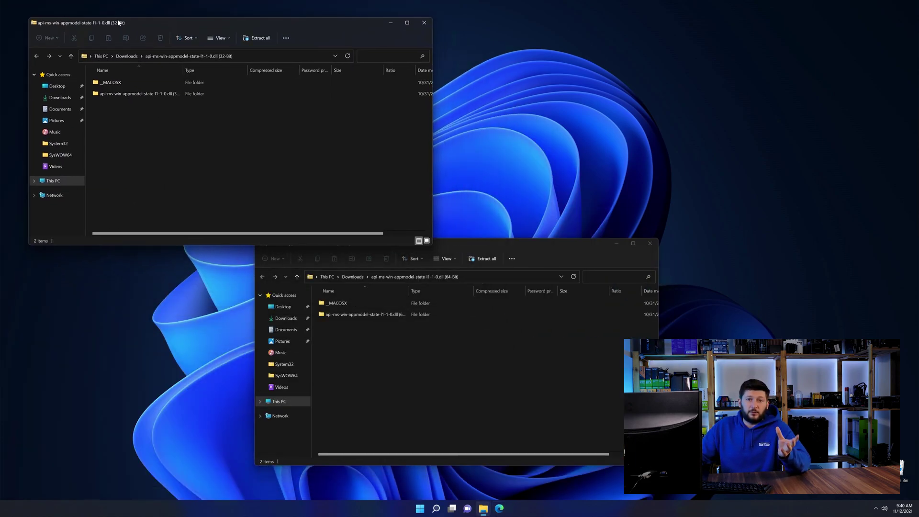
{"action": "left_click_drag", "start_coordinate": [359, 250], "coordinate": [107, 11]}
{"action": "left_click_drag", "start_coordinate": [349, 247], "coordinate": [593, 20]}
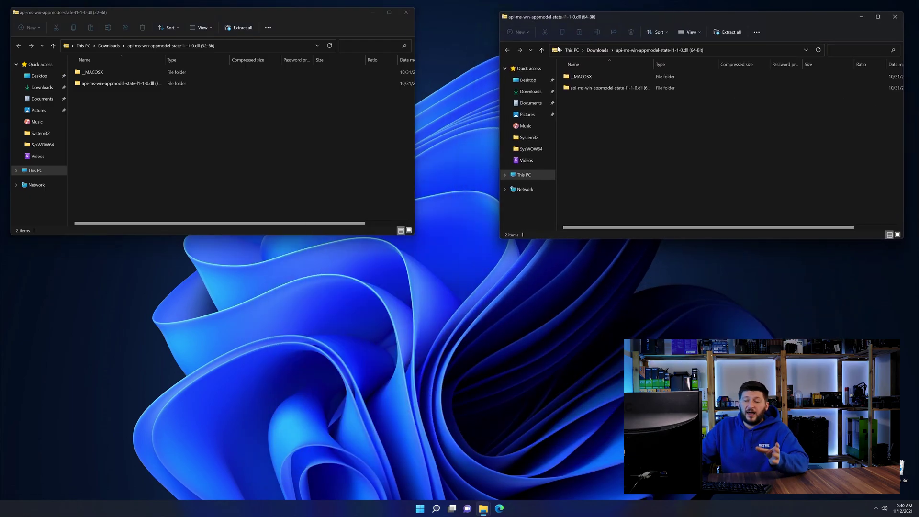
{"action": "double_click", "coordinate": [610, 87]}
{"action": "double_click", "coordinate": [101, 83]}
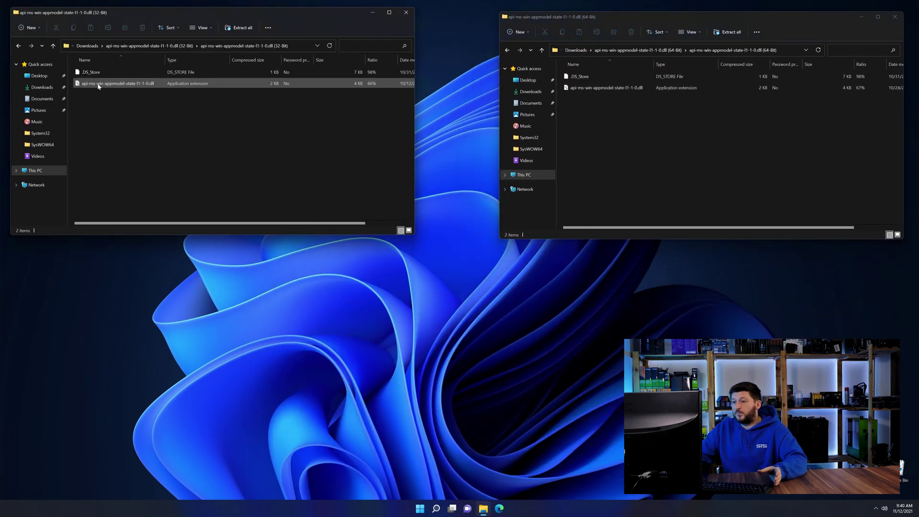
Step: Browse a new File Explorer window to C:\Windows and locate System32 and SysWOW64
{"action": "left_click", "coordinate": [488, 511]}
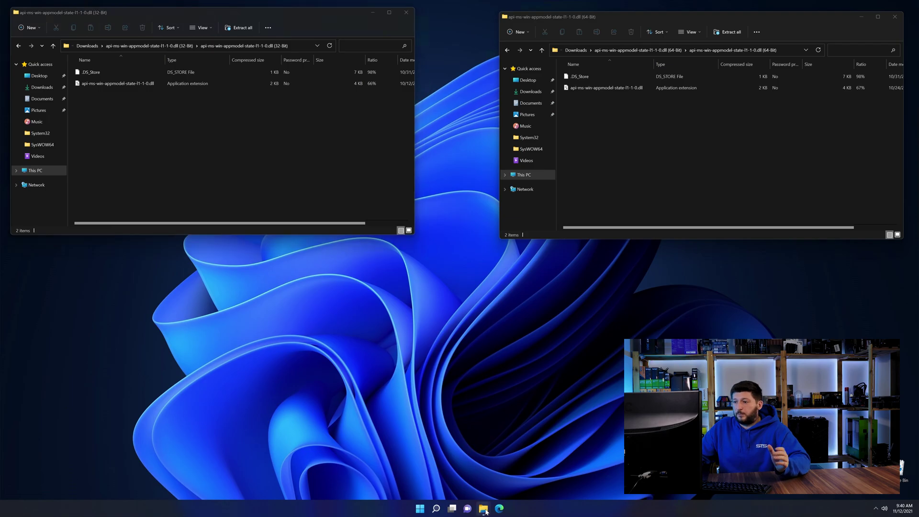
{"action": "left_click_drag", "start_coordinate": [613, 30], "coordinate": [362, 254]}
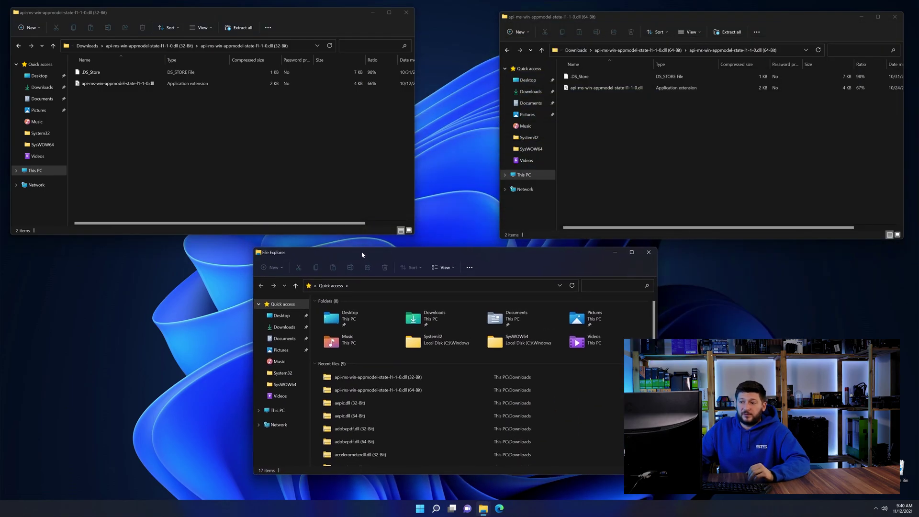
{"action": "left_click", "coordinate": [278, 411]}
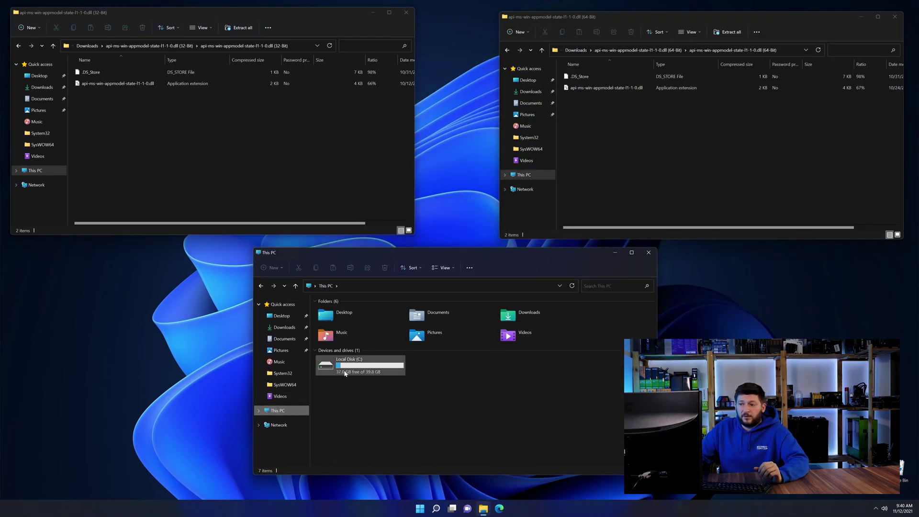
{"action": "double_click", "coordinate": [368, 371]}
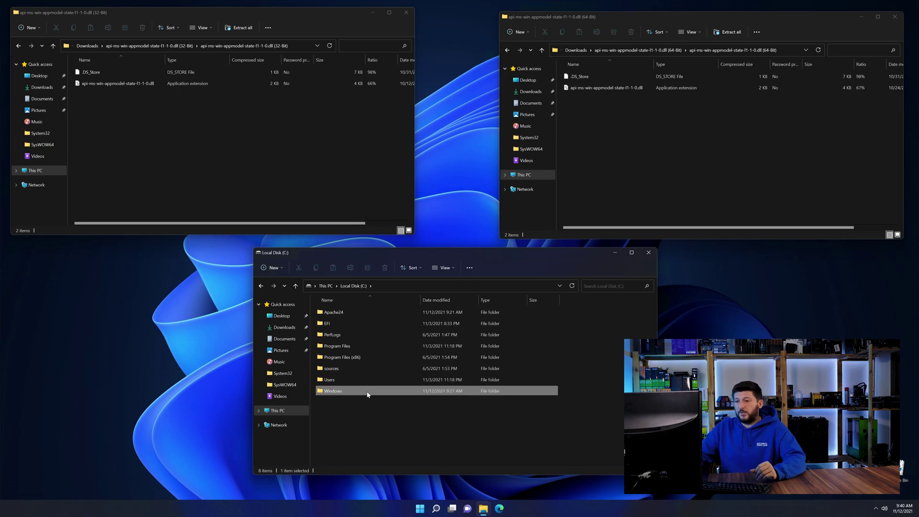
{"action": "double_click", "coordinate": [366, 394]}
{"action": "scroll", "coordinate": [432, 372], "scroll_direction": "down", "scroll_amount": 2}
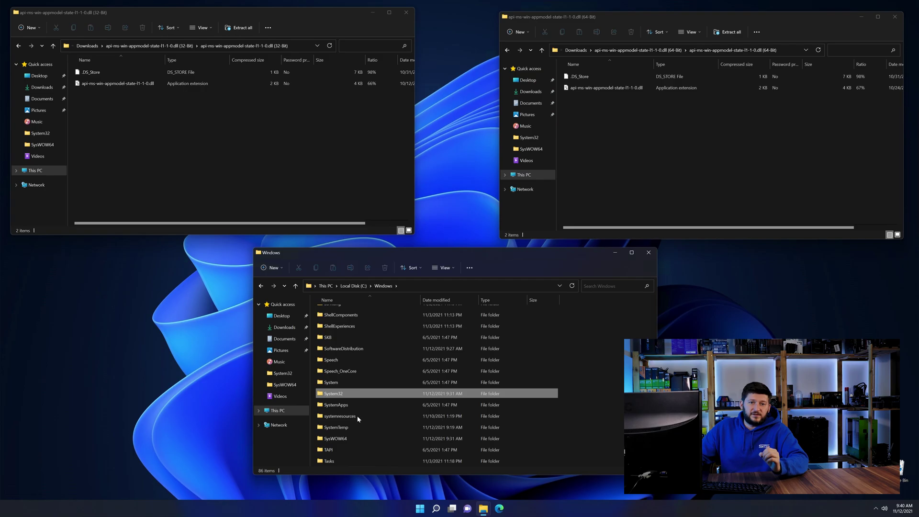
{"action": "left_click", "coordinate": [349, 437]}
{"action": "left_click", "coordinate": [351, 395]}
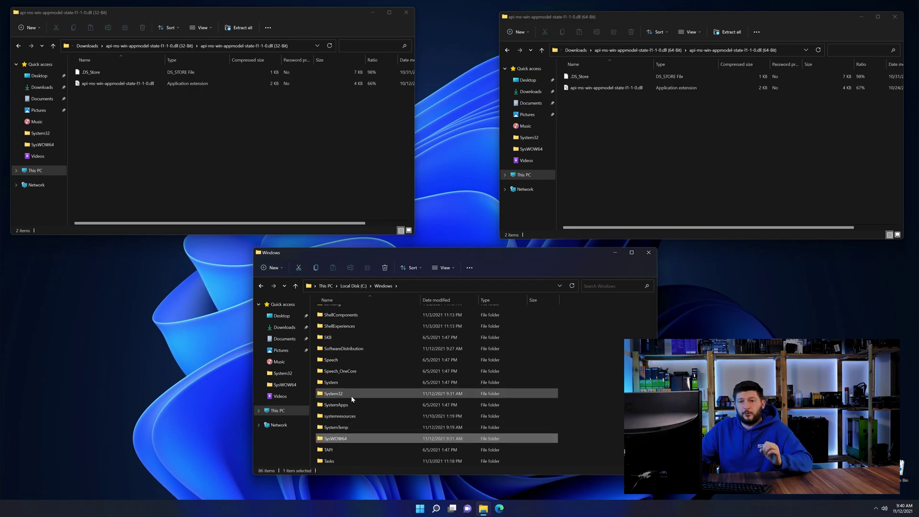
Step: Copy the 64-bit DLL into System32 and the 32-bit DLL into SysWOW64, then close the windows
{"action": "left_click_drag", "start_coordinate": [606, 88], "coordinate": [345, 393]}
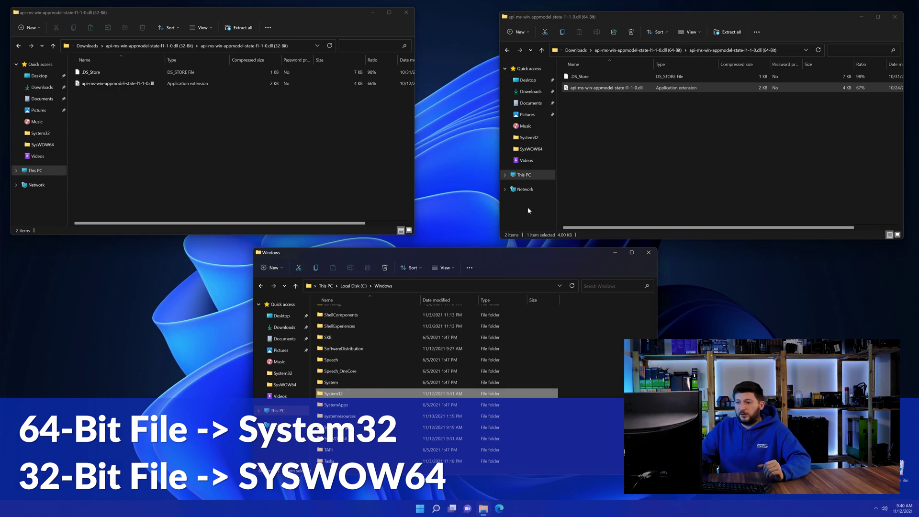
{"action": "left_click_drag", "start_coordinate": [144, 83], "coordinate": [332, 438]}
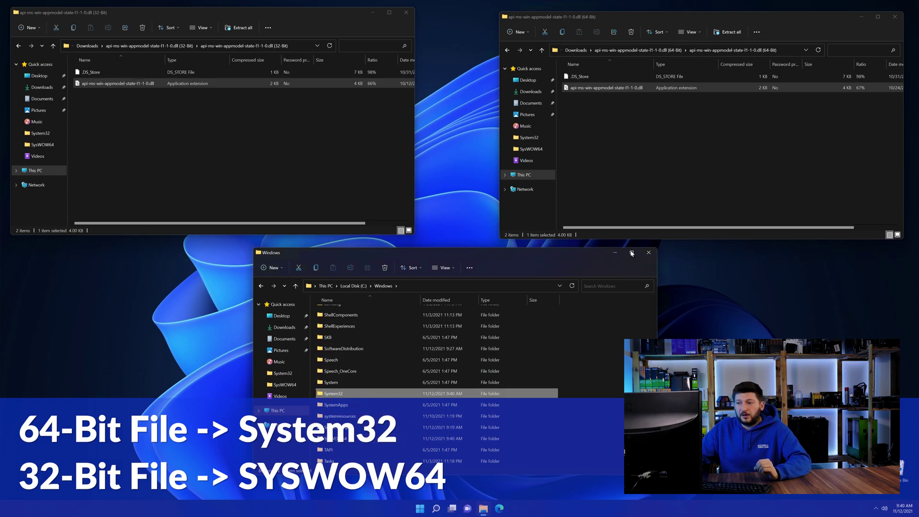
{"action": "left_click", "coordinate": [648, 252]}
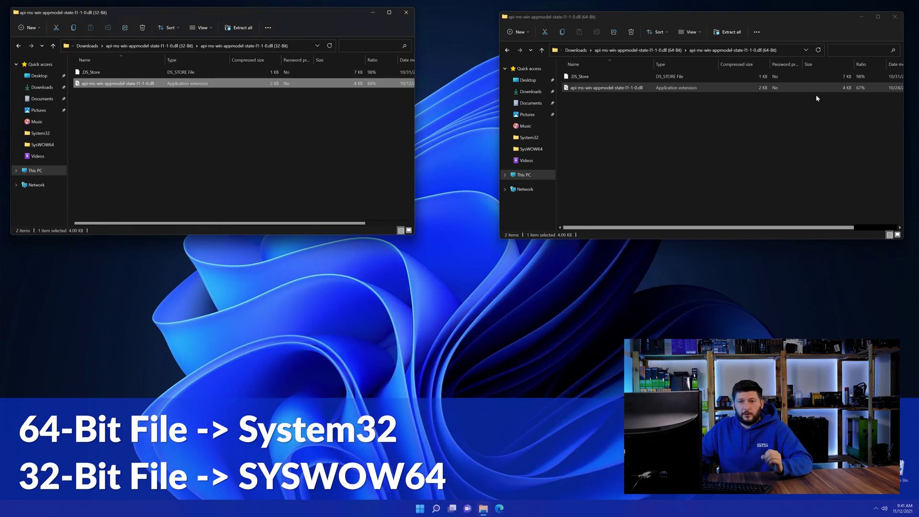
{"action": "left_click", "coordinate": [894, 17]}
{"action": "left_click", "coordinate": [406, 12]}
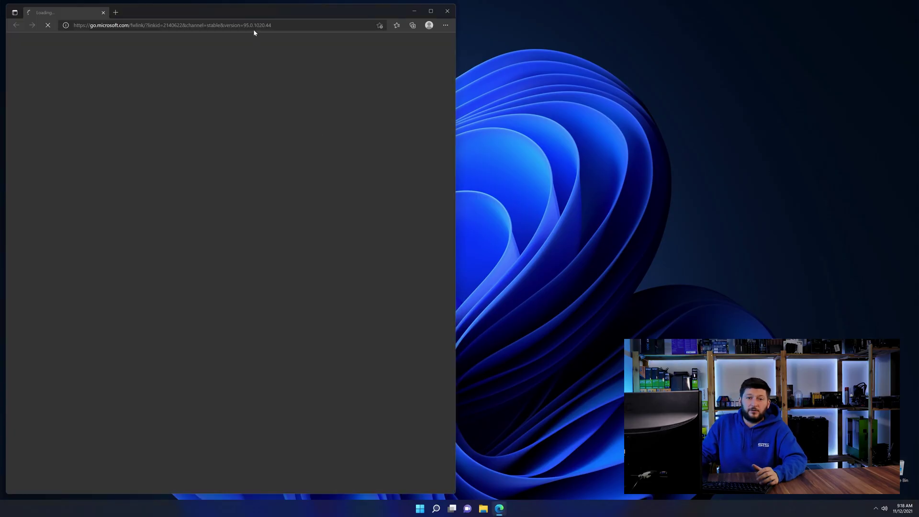
Step: Load the pasted sts-tutorial Visual C++ 2019 page and choose DOWNLOAD for vc_redist.x64.exe
{"action": "left_click", "coordinate": [253, 29]}
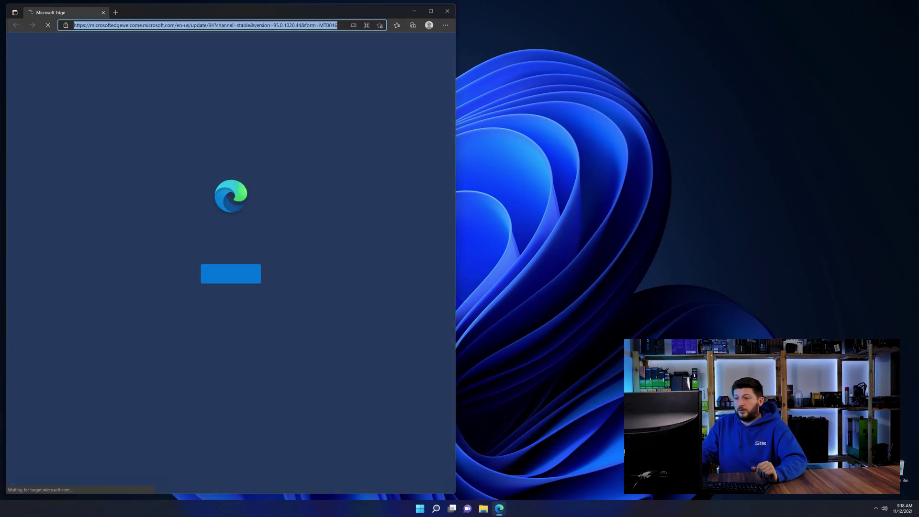
{"action": "type", "text": "https://www.sts-tutorial.com/download/credistributable2019"}
{"action": "key", "text": "Return"}
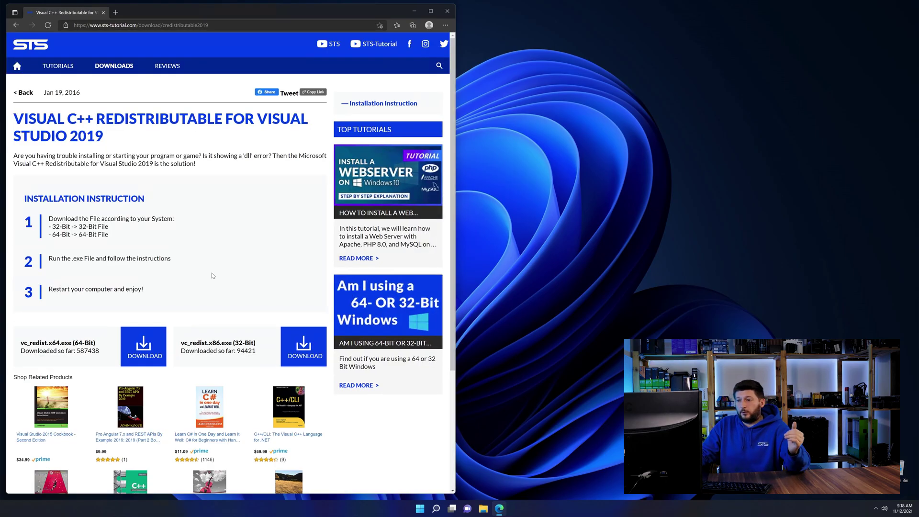
{"action": "scroll", "coordinate": [163, 315], "scroll_direction": "down", "scroll_amount": 2}
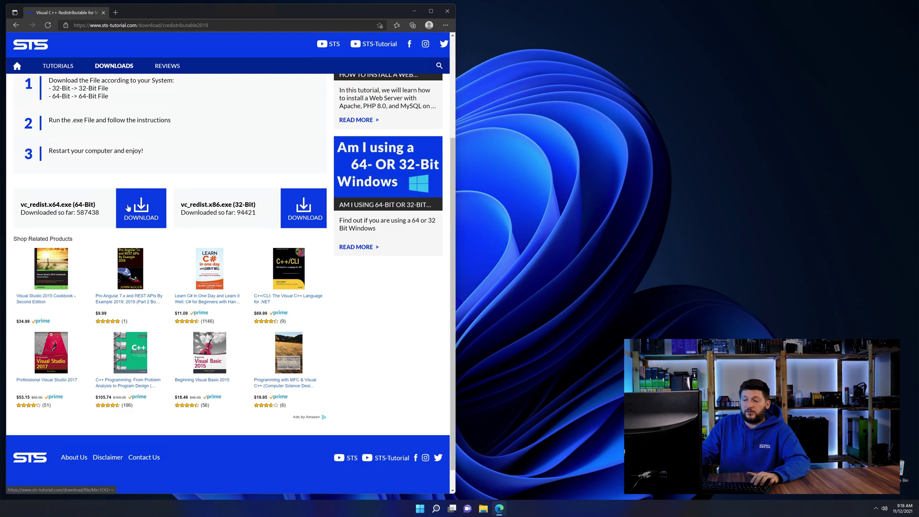
{"action": "left_click", "coordinate": [313, 218]}
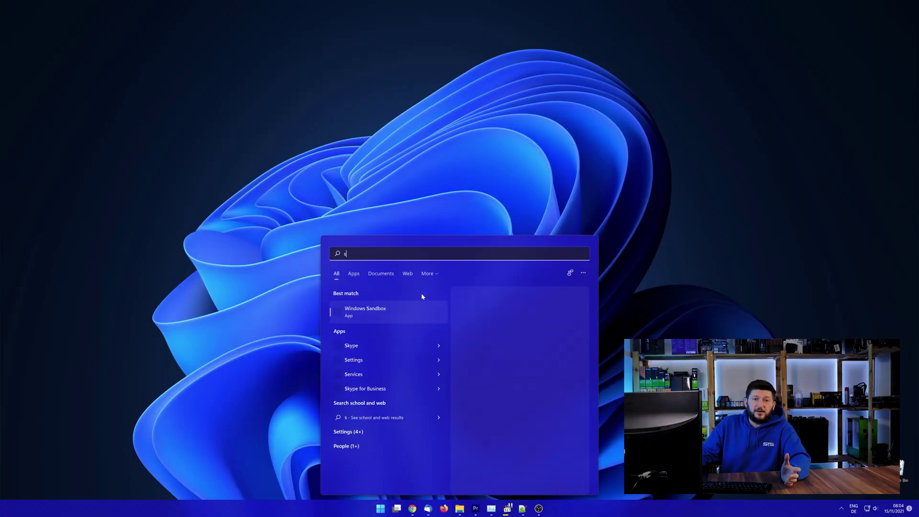
{"action": "type", "text": "ystem"}
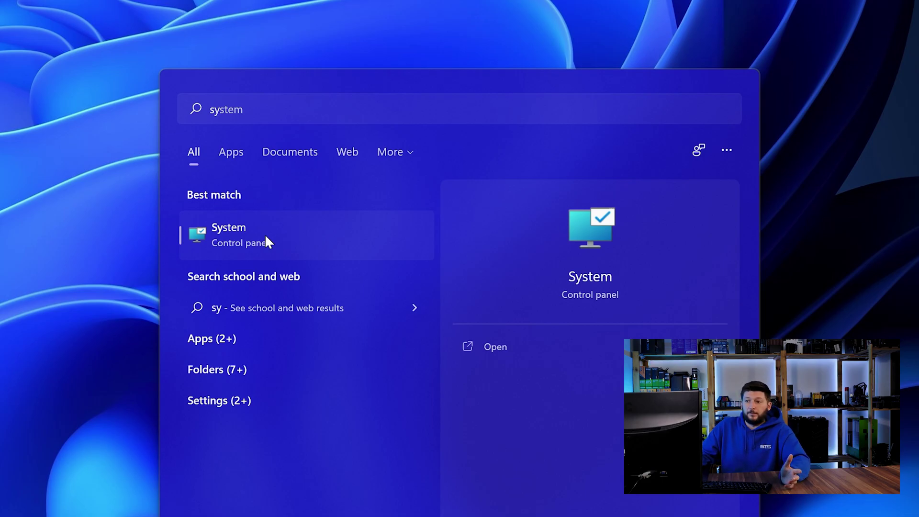
Step: Show the System About page and highlight the 64-bit operating system type
{"action": "left_click", "coordinate": [265, 233]}
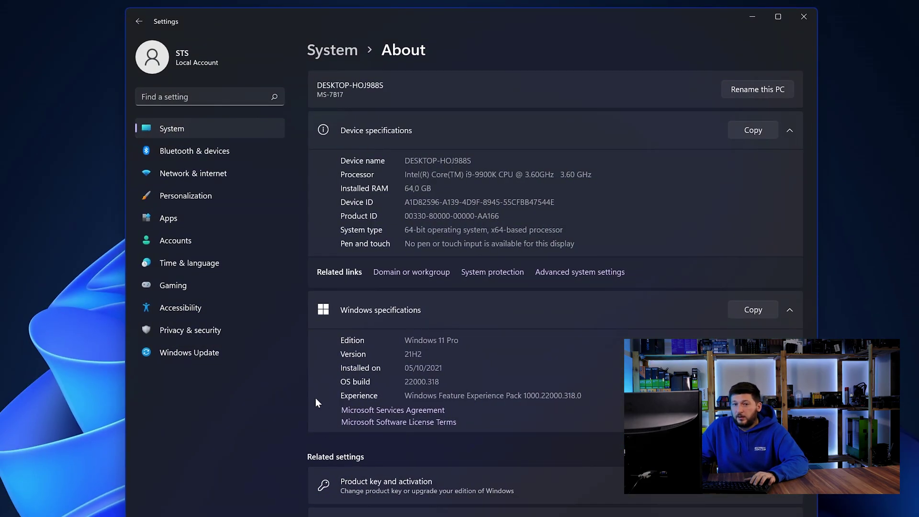
{"action": "left_click_drag", "start_coordinate": [404, 229], "coordinate": [409, 230]}
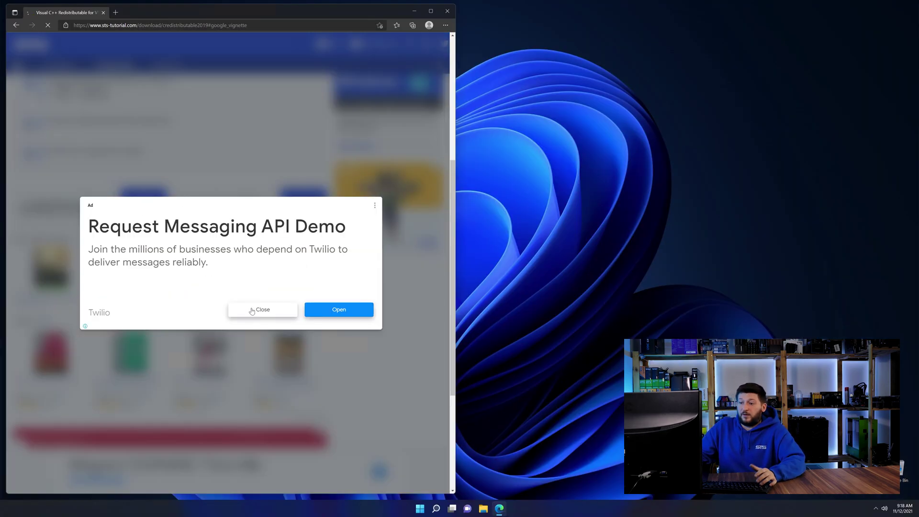
Step: Dismiss the ad and start the vc_redist.x64.exe download via Download File
{"action": "left_click", "coordinate": [251, 310]}
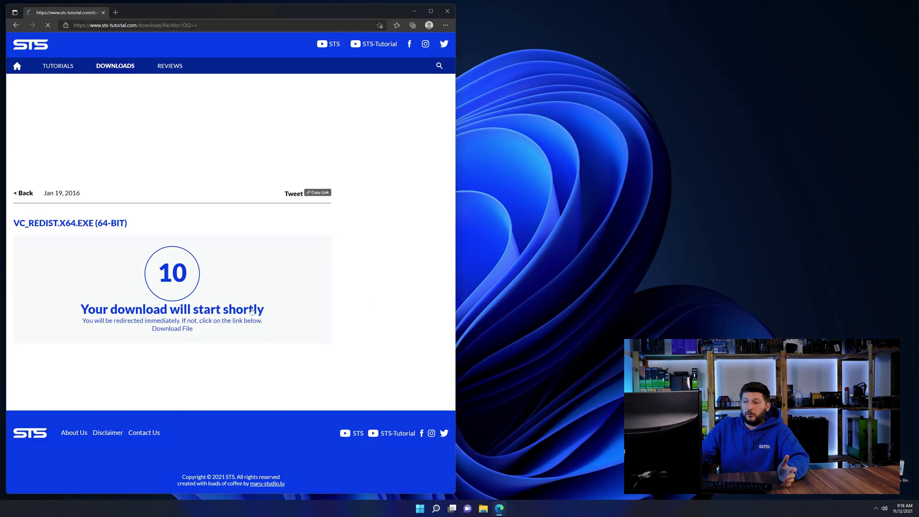
{"action": "left_click", "coordinate": [178, 330]}
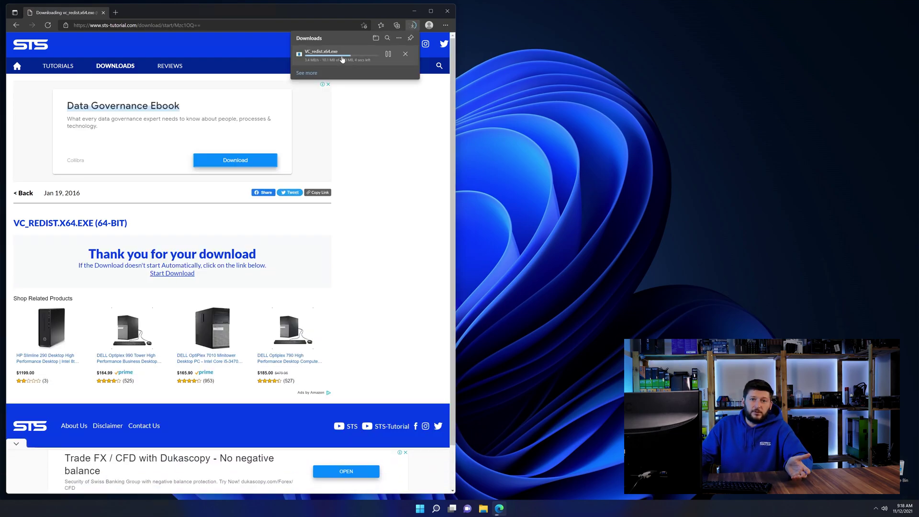
Step: Run the downloaded vc_redist.x64.exe from Edge's Downloads flyout
{"action": "left_click", "coordinate": [343, 55]}
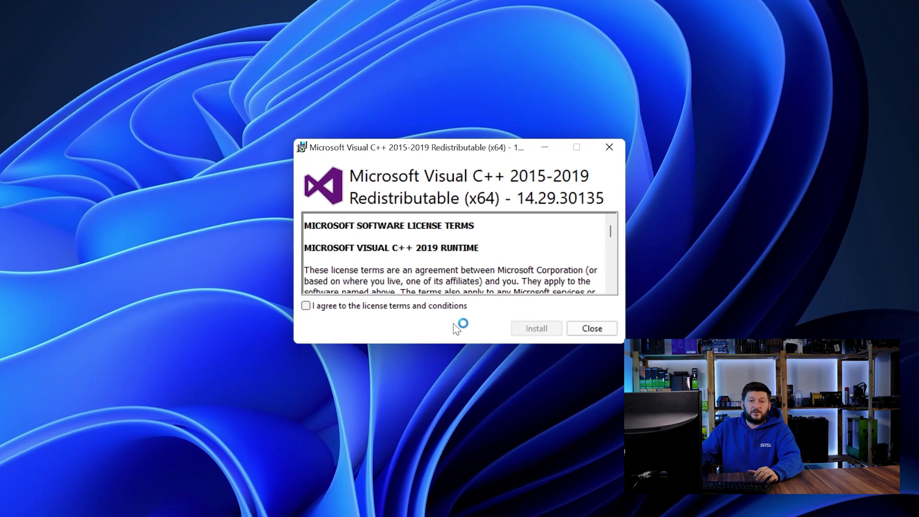